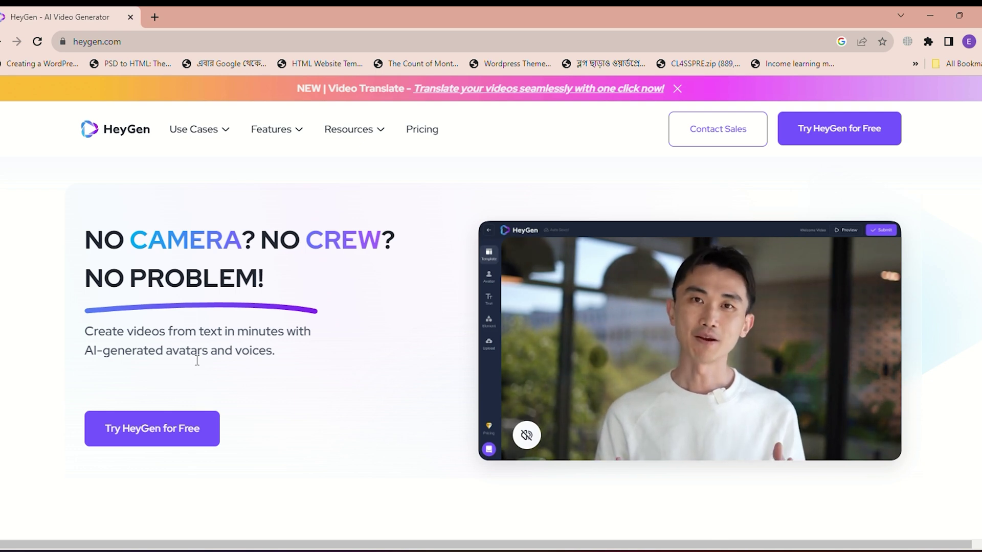
- Start the free HeyGen trial and sign in with the suggested Google account
left_click(155, 429)
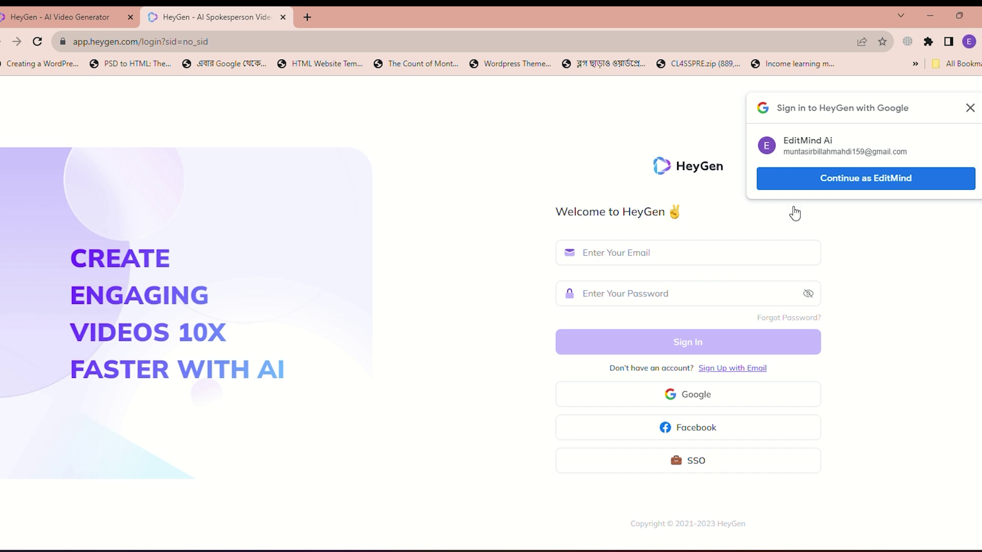
left_click(630, 252)
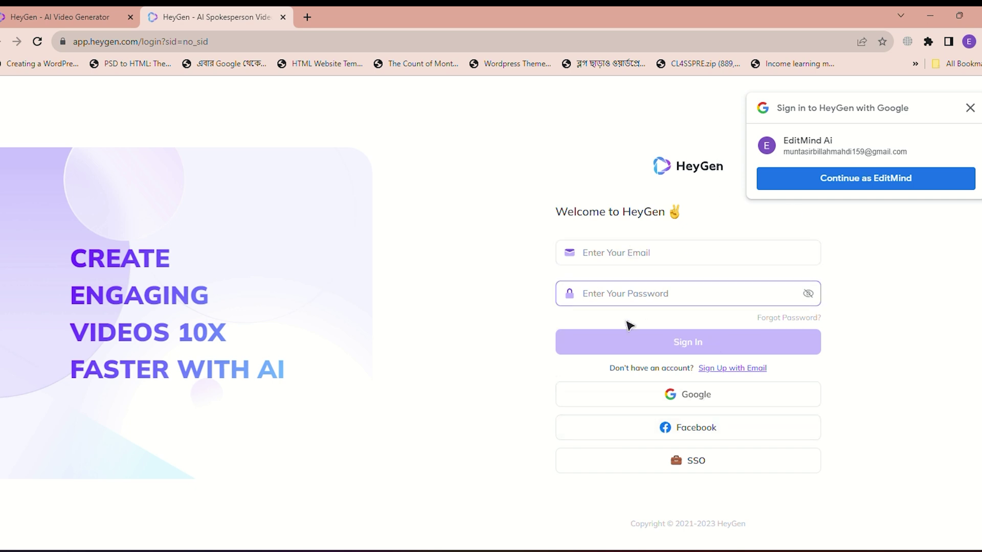
left_click(808, 185)
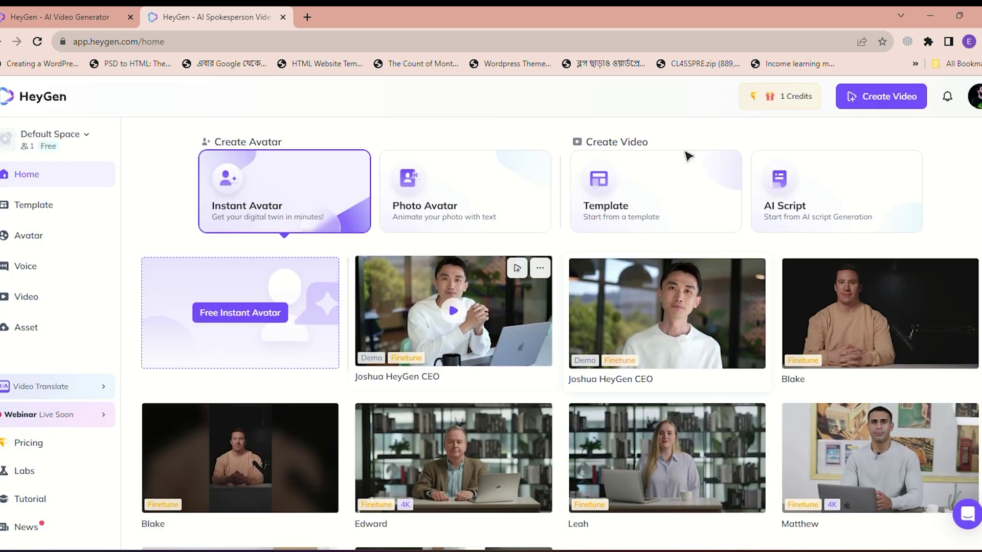
- Start creating a free instant avatar from the account's avatar collection
mouse_move(798, 99)
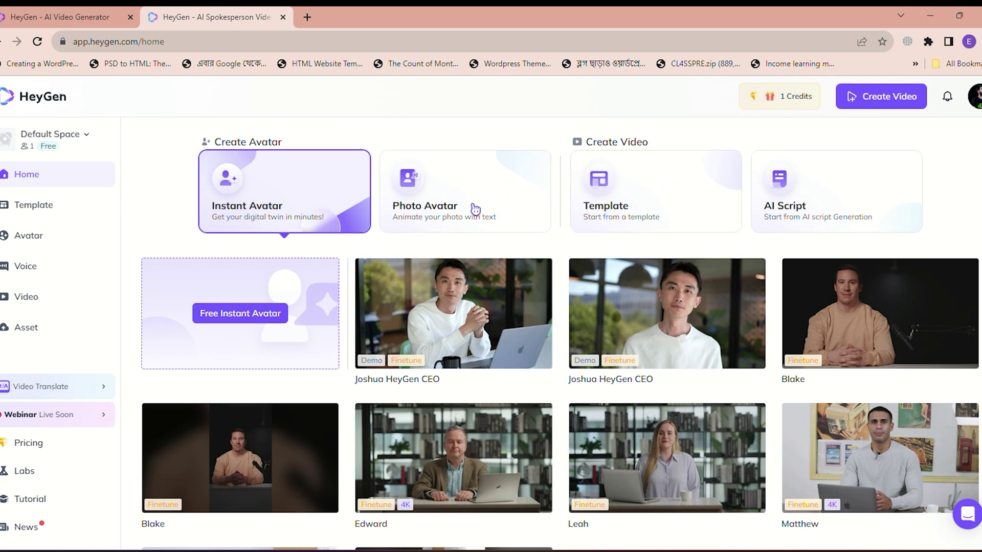
scroll(302, 277, "down", 1)
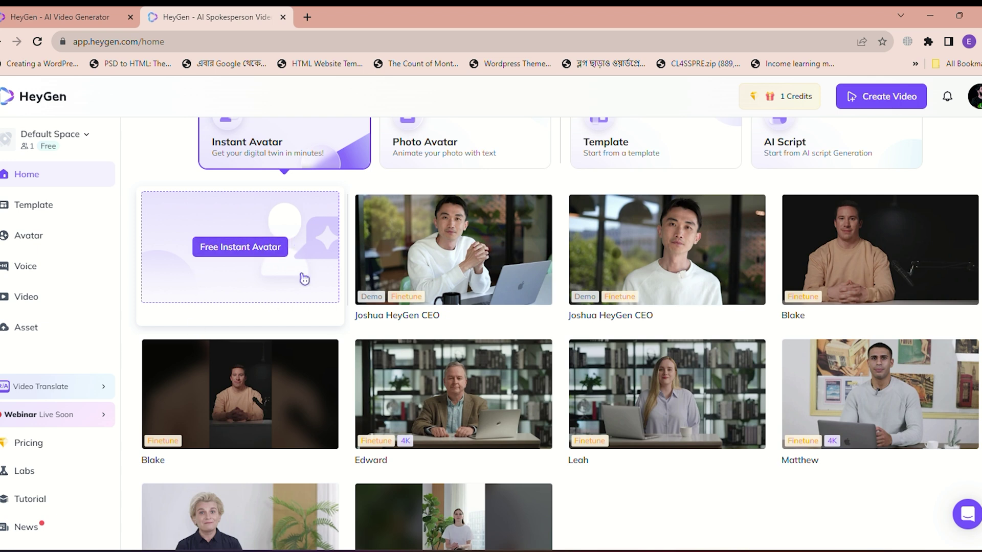
left_click(31, 239)
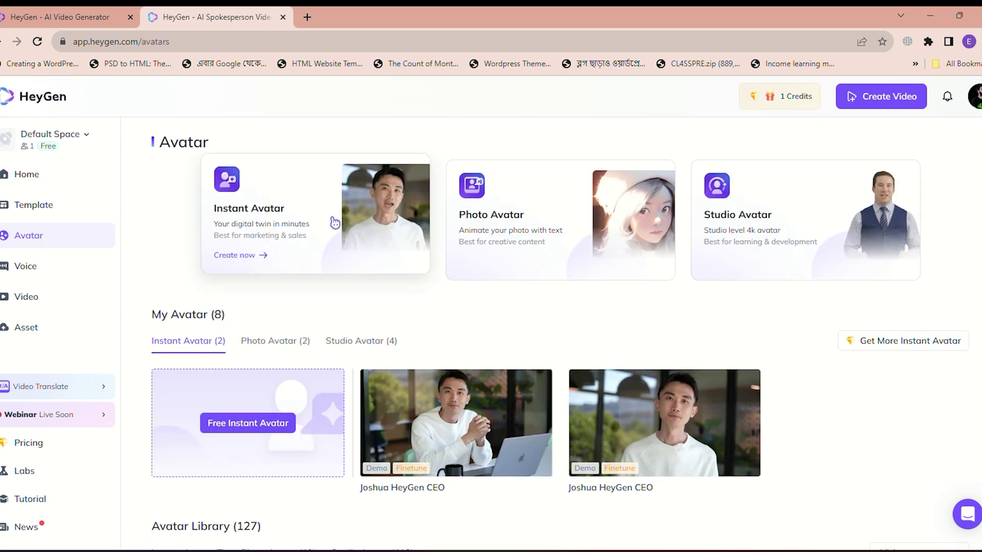
scroll(170, 336, "down", 1)
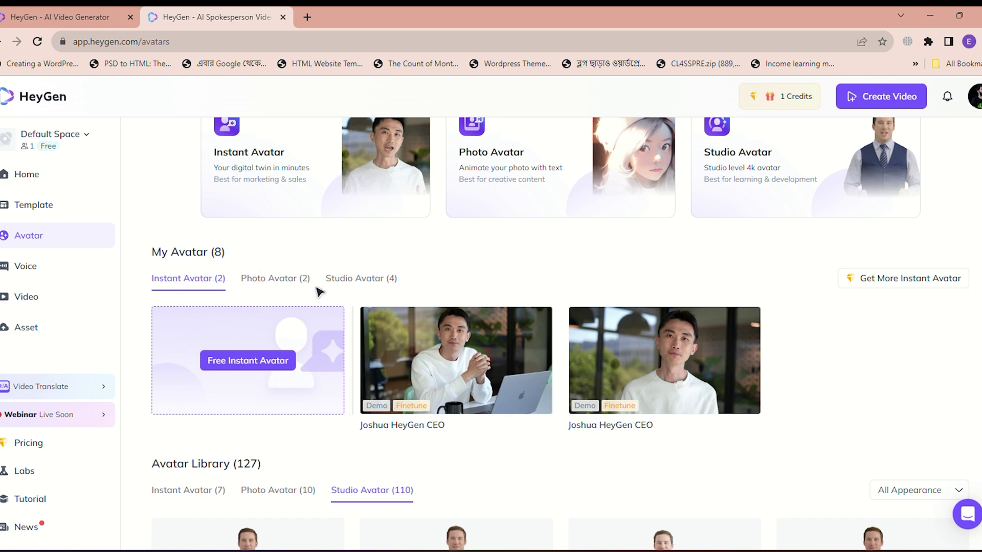
scroll(378, 281, "down", 1)
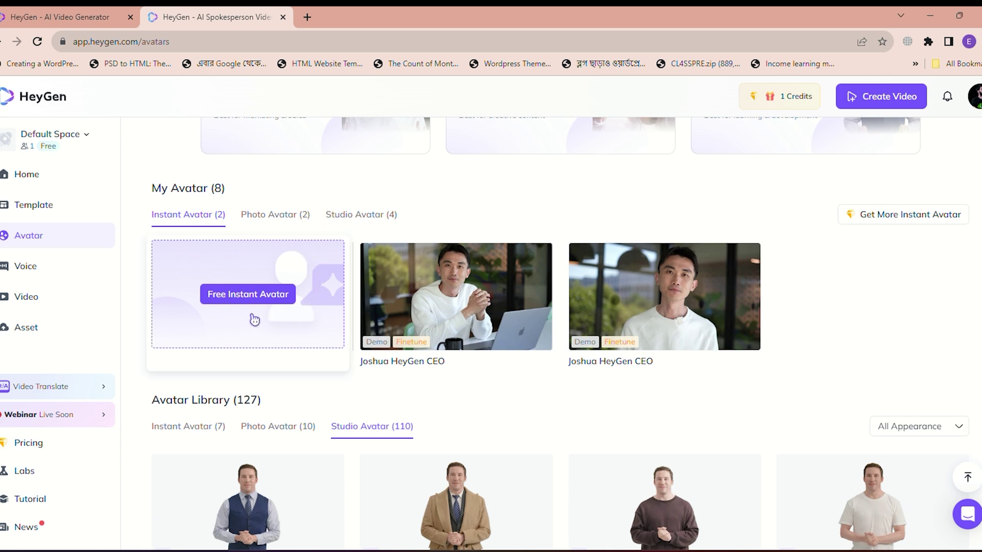
left_click(252, 303)
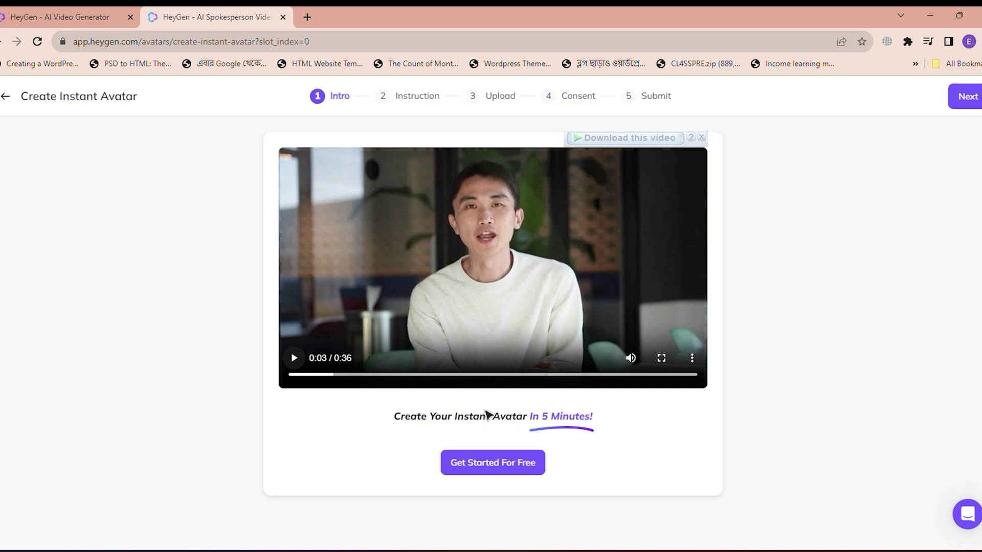
- Get started with the instant avatar, choose the video instructions, and proceed to the footage upload stage
left_click(492, 473)
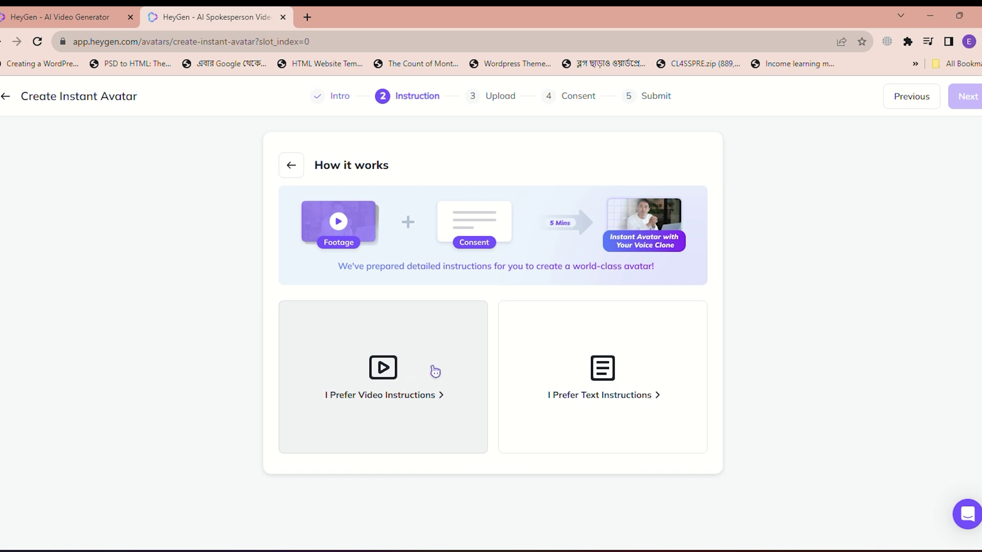
left_click(433, 371)
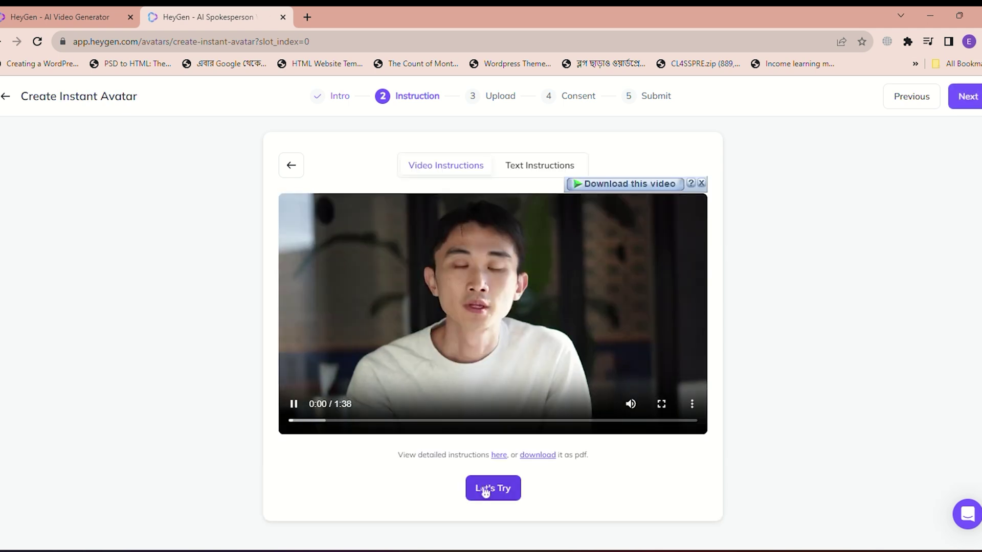
left_click(483, 489)
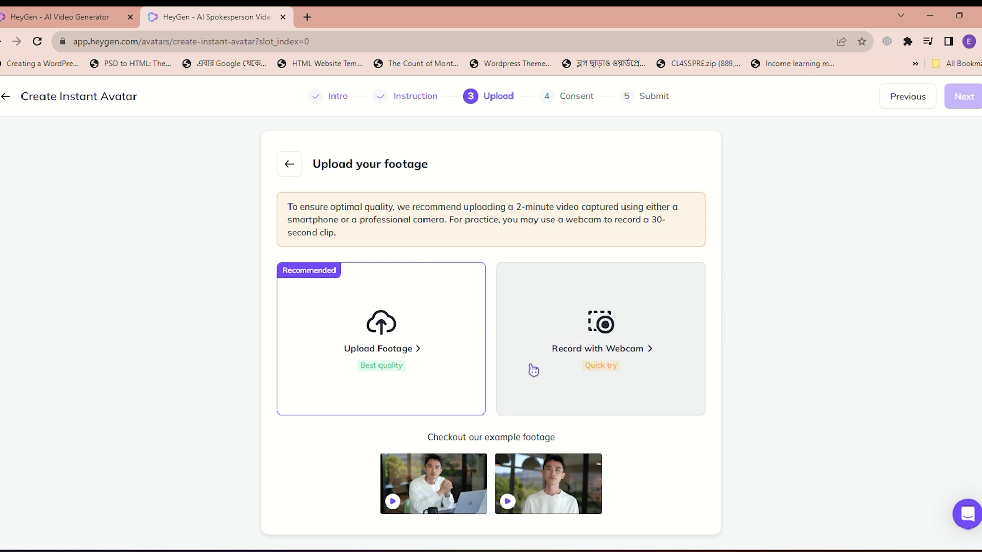
left_click(407, 344)
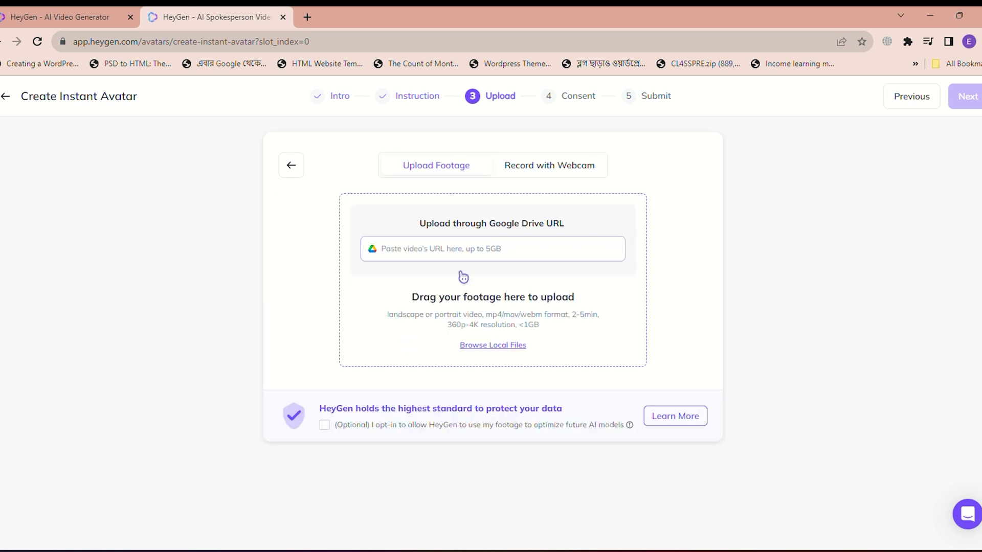
left_click(413, 251)
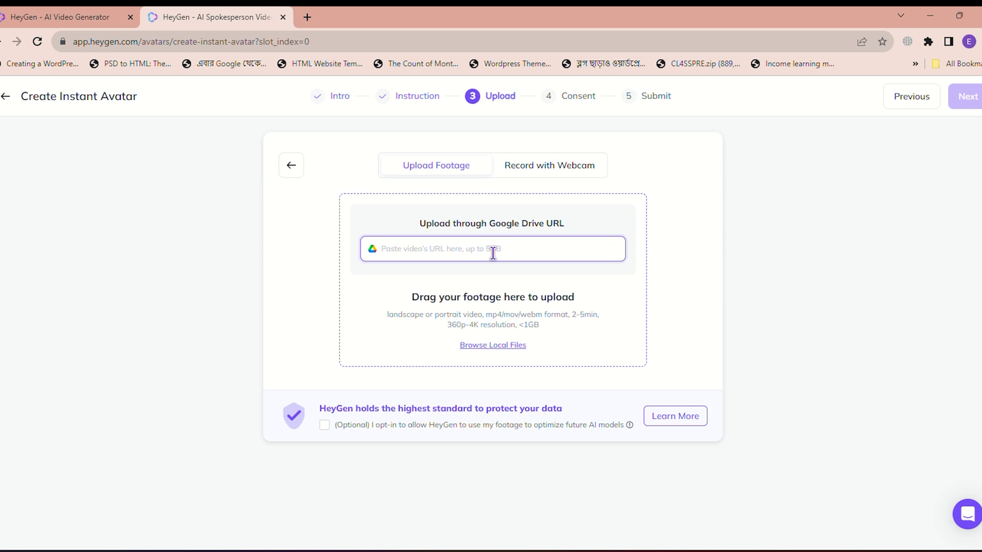
left_click(492, 347)
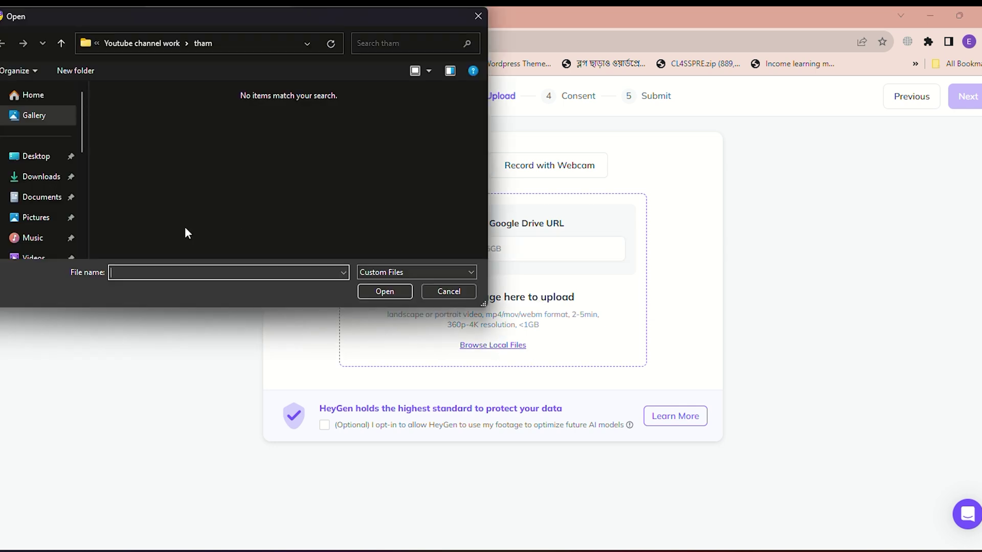
scroll(2, 218, "down", 3)
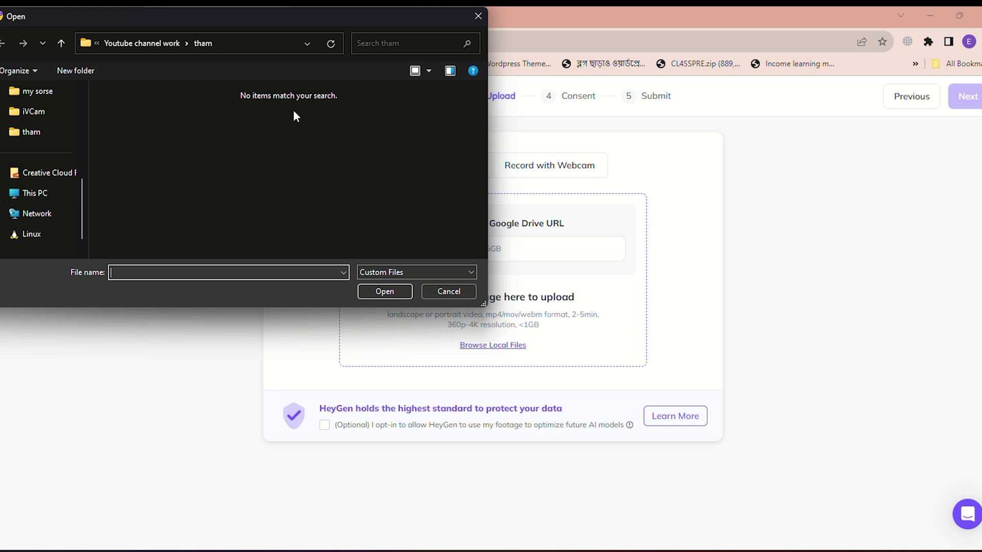
left_click(449, 290)
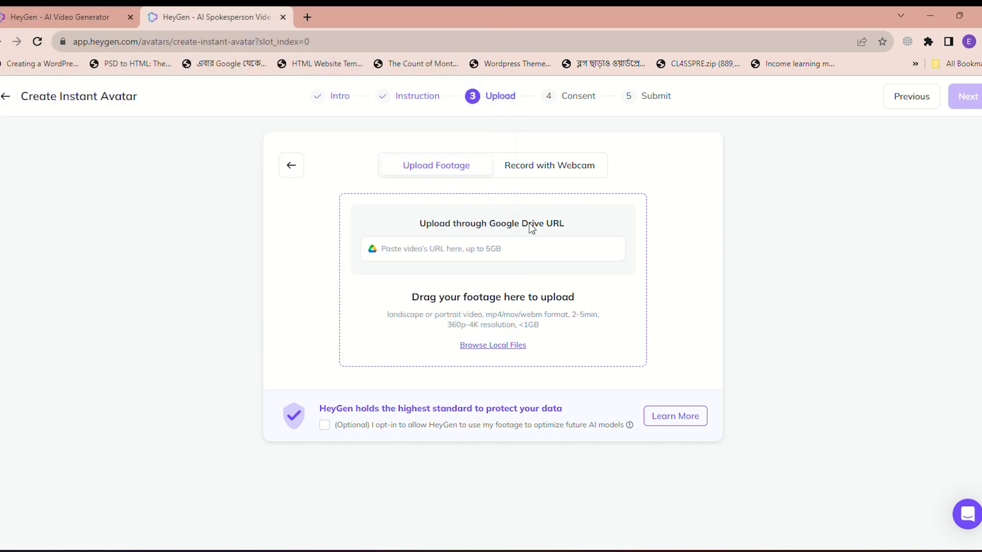
left_click(301, 170)
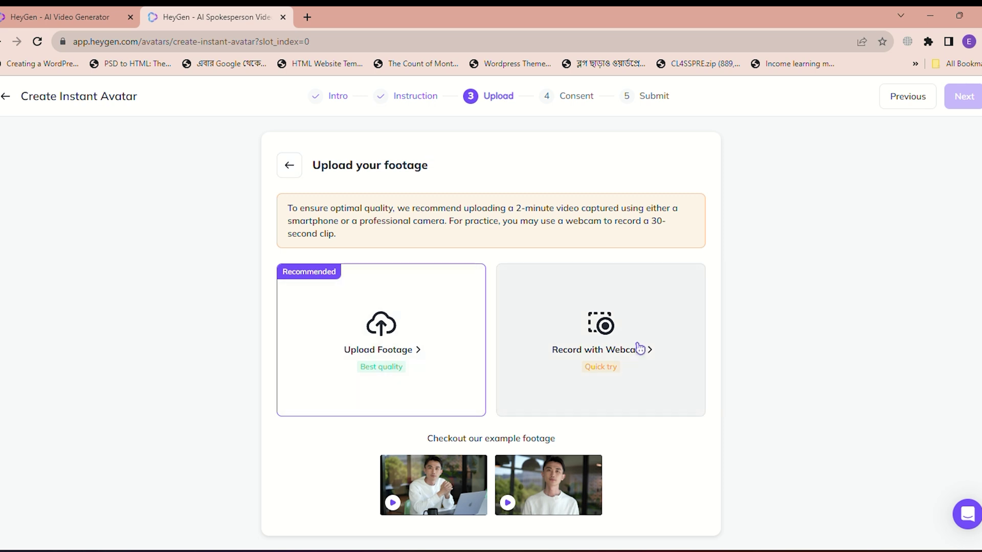
- Choose to record the footage with the webcam and allow the site to use the camera and microphone
left_click(639, 348)
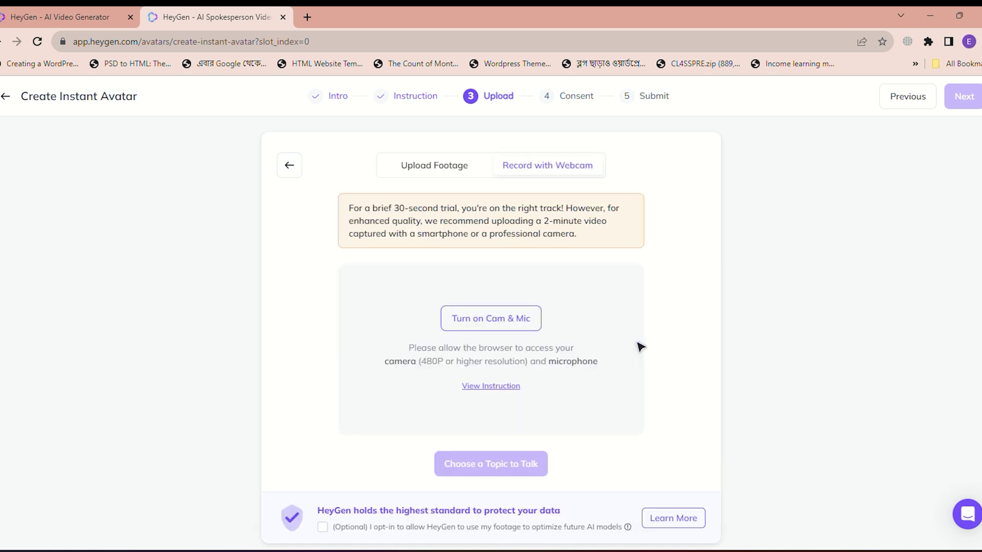
left_click(518, 328)
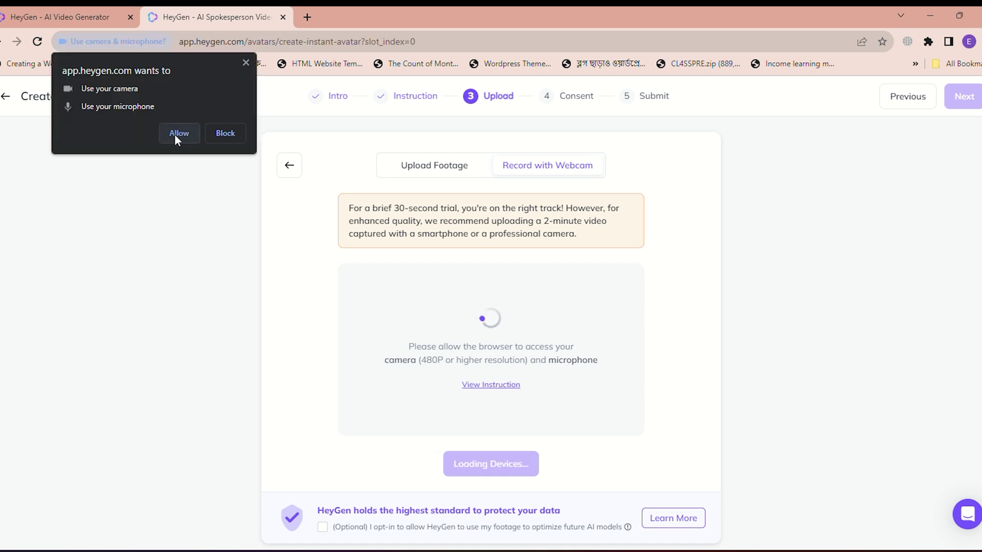
left_click(176, 133)
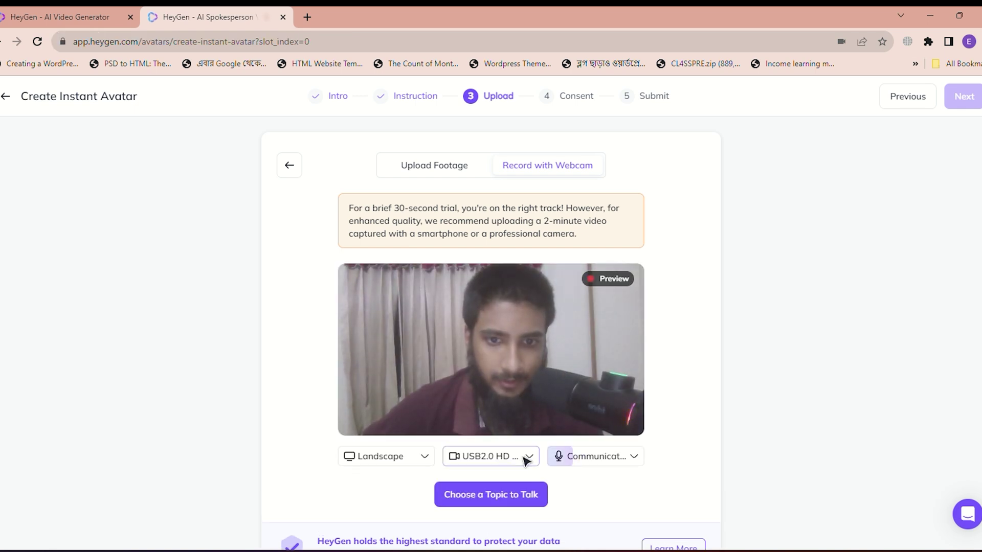
- Examine the available camera, orientation and microphone options for the webcam recording
left_click(499, 458)
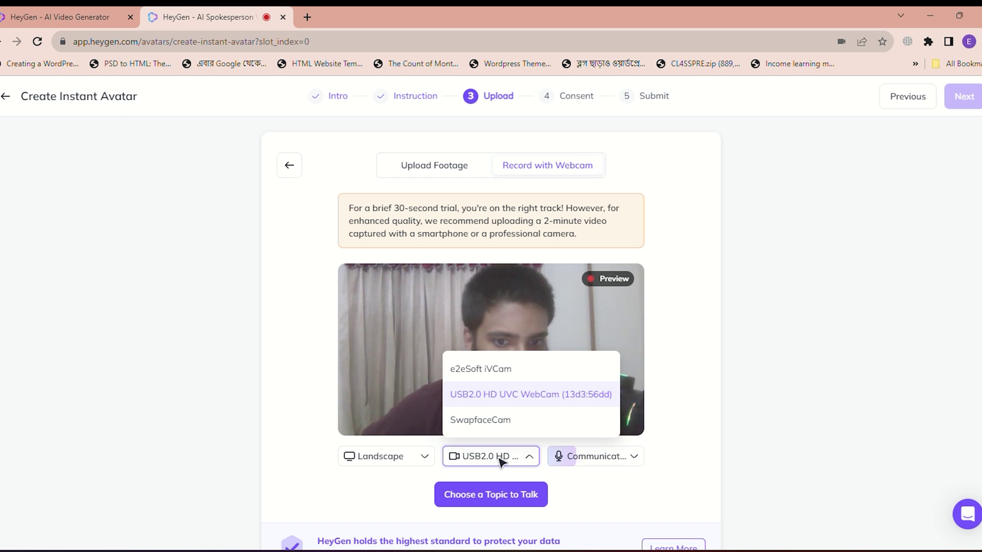
left_click(500, 460)
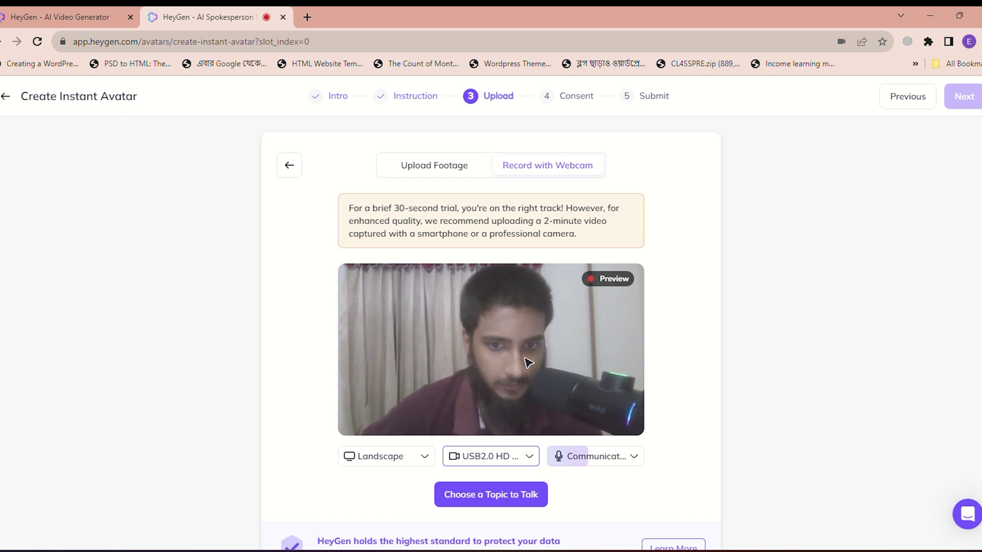
left_click(519, 457)
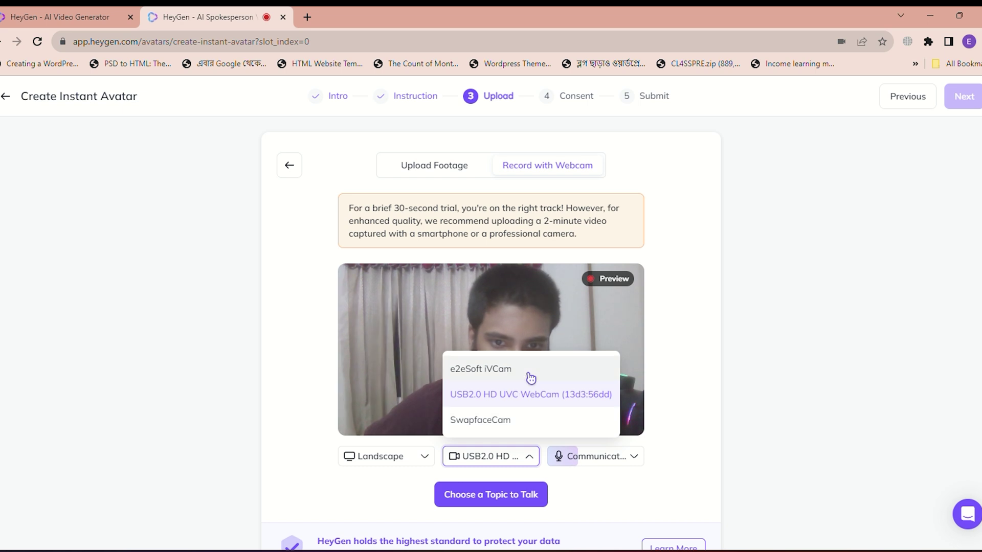
left_click(401, 456)
left_click(403, 457)
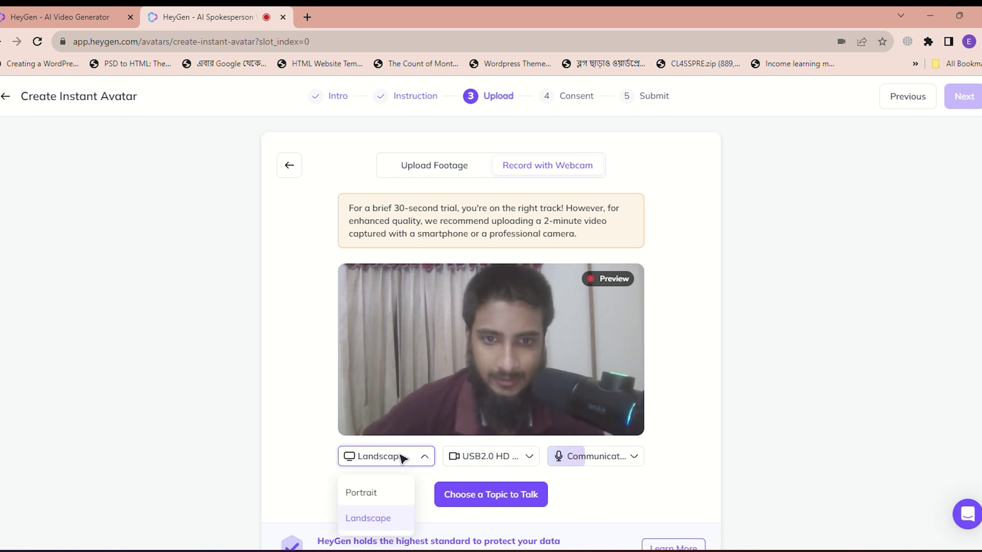
left_click(403, 457)
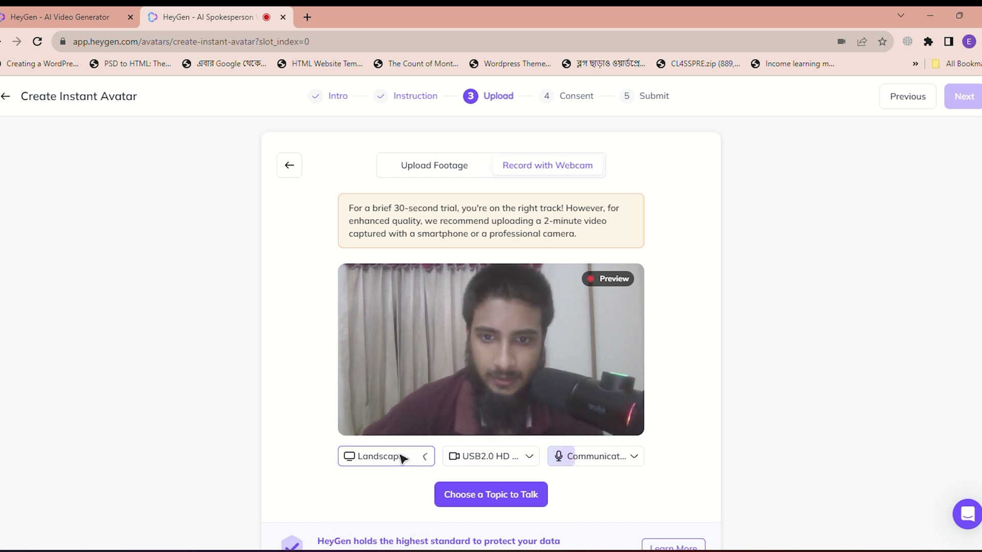
left_click(622, 458)
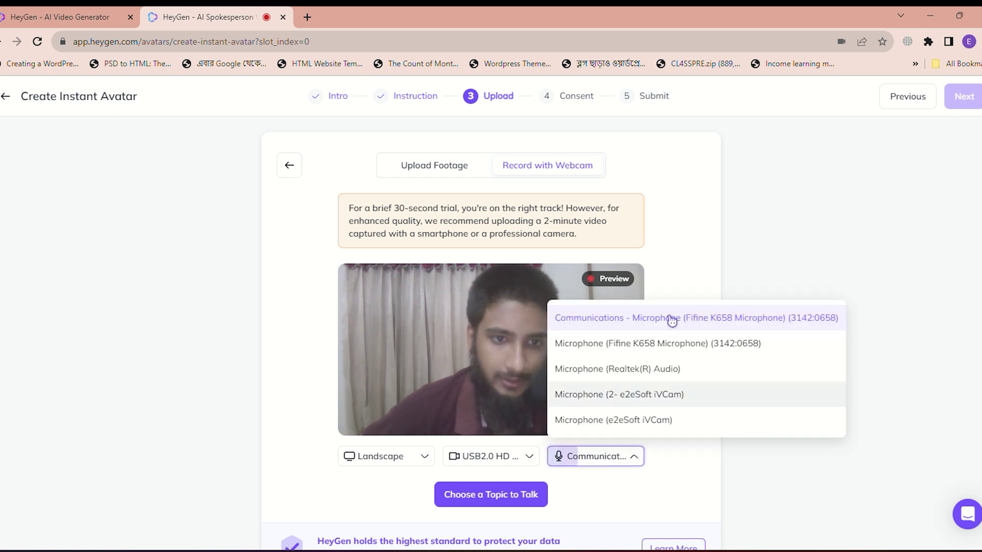
left_click(618, 456)
- Record a 30-second webcam clip with the Freestyle topic and finish the recording
scroll(677, 269, "down", 1)
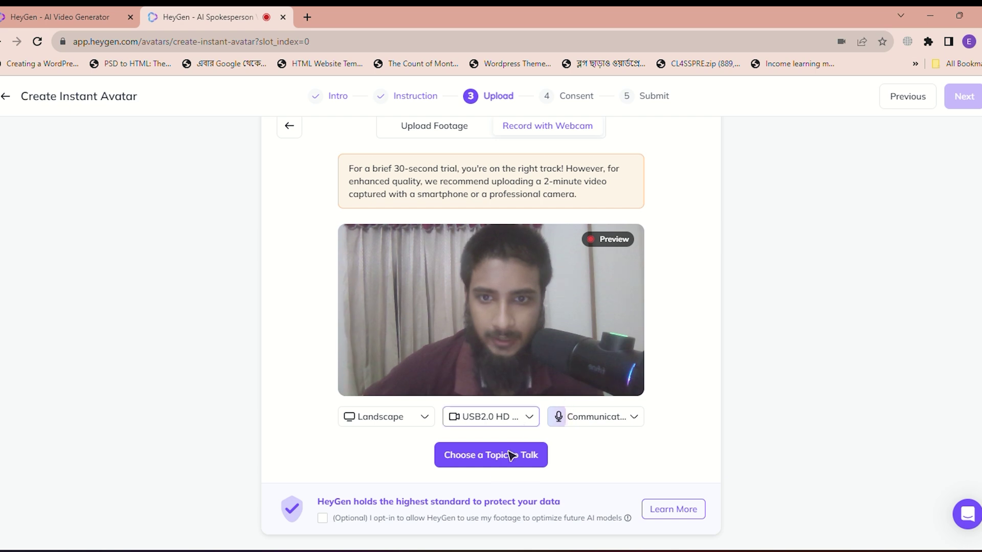
left_click(486, 469)
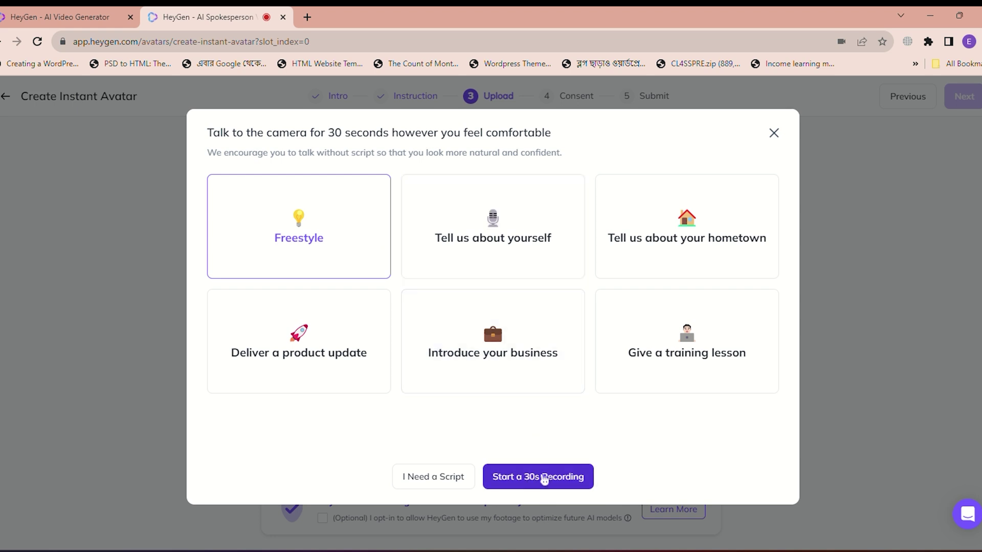
left_click(544, 479)
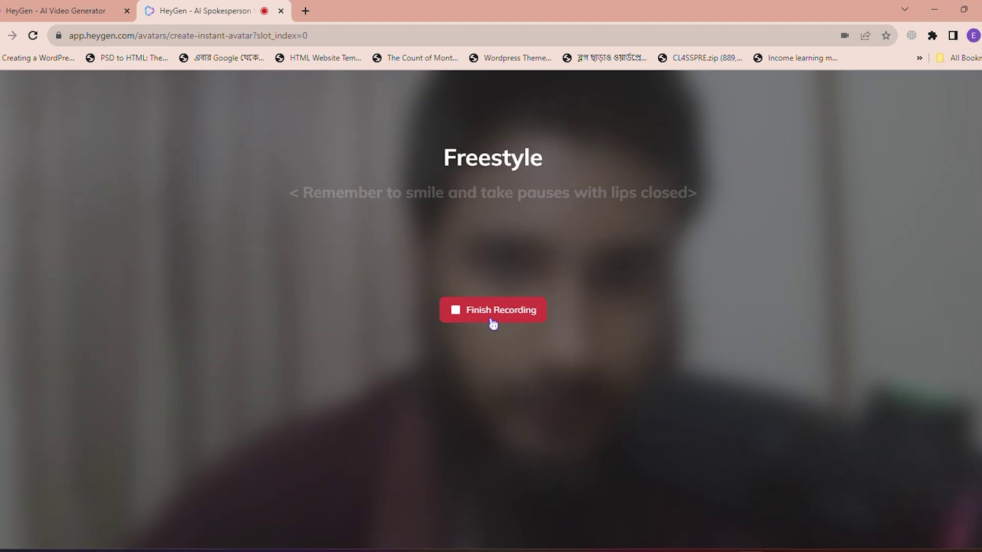
left_click(492, 319)
- Review the recorded footage by skipping to about 00:15
left_click_drag(380, 373, 443, 387)
scroll(441, 386, "down", 1)
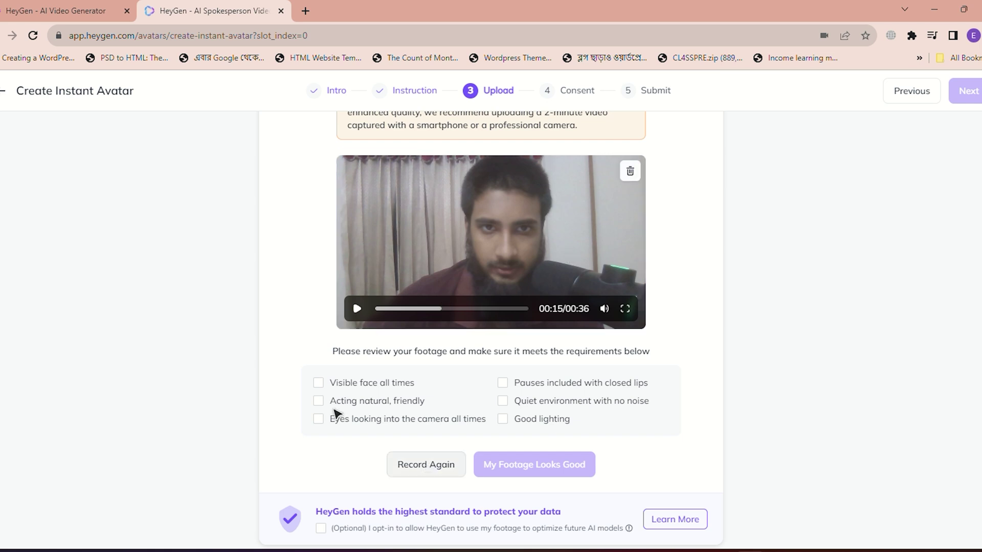
scroll(430, 333, "up", 2)
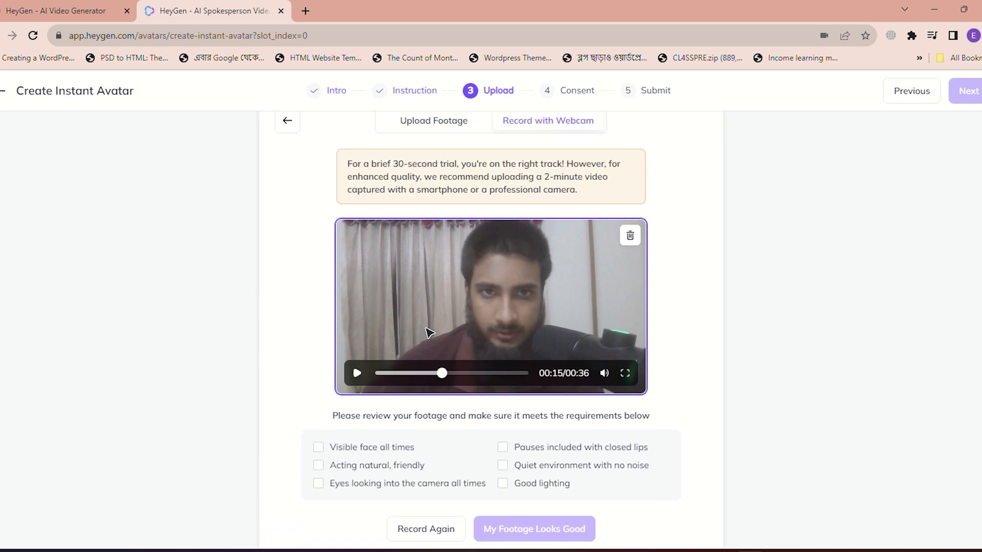
- Mark all six footage requirements as met, from visible face and natural acting to quiet environment and good lighting
scroll(430, 332, "down", 2)
left_click(318, 371)
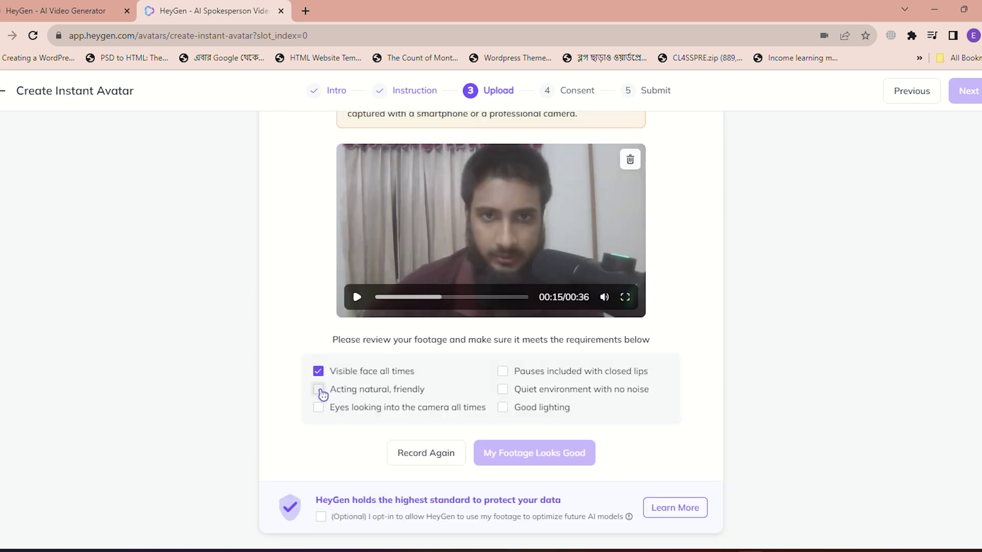
left_click(318, 408)
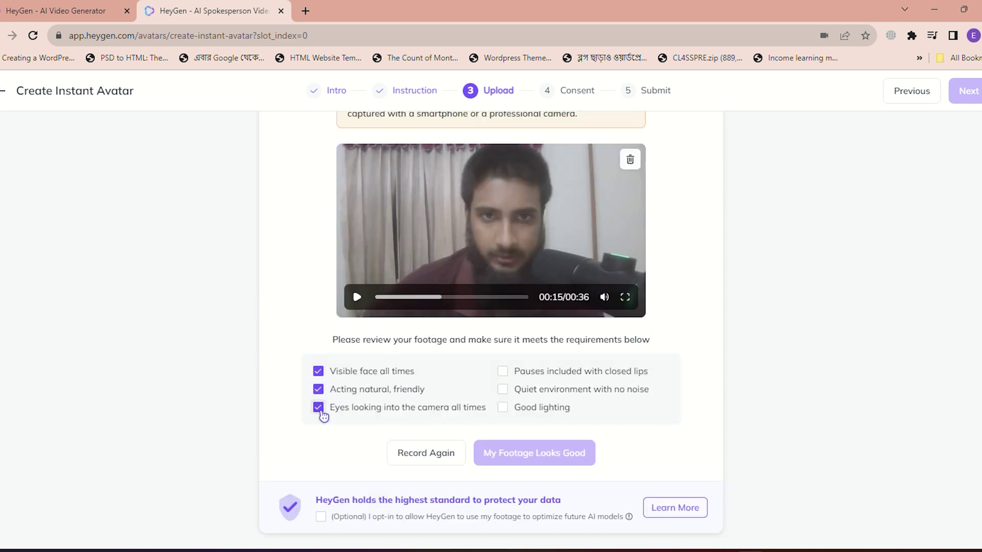
left_click(503, 371)
left_click(503, 389)
left_click(503, 407)
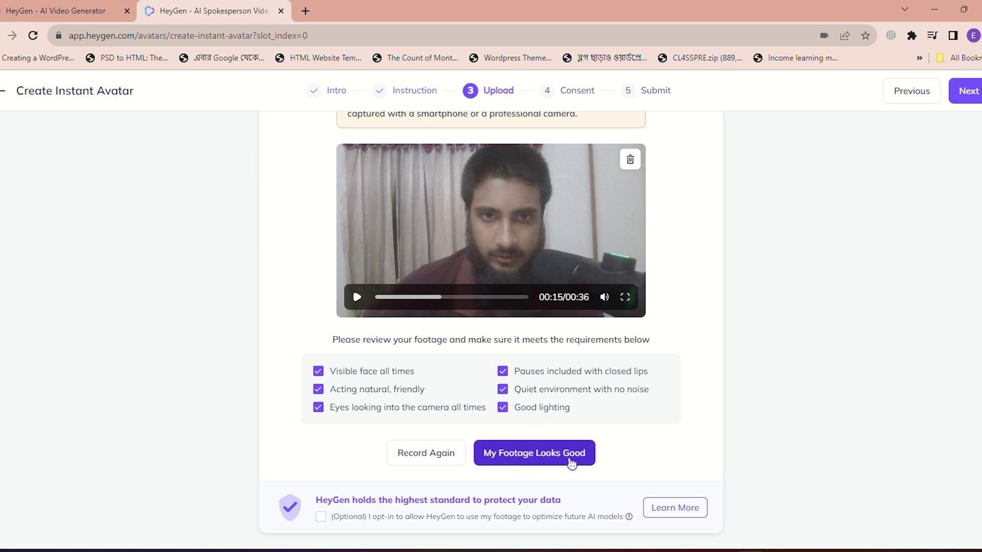
- Approve the recorded webcam footage and proceed to the consent stage
left_click(976, 91)
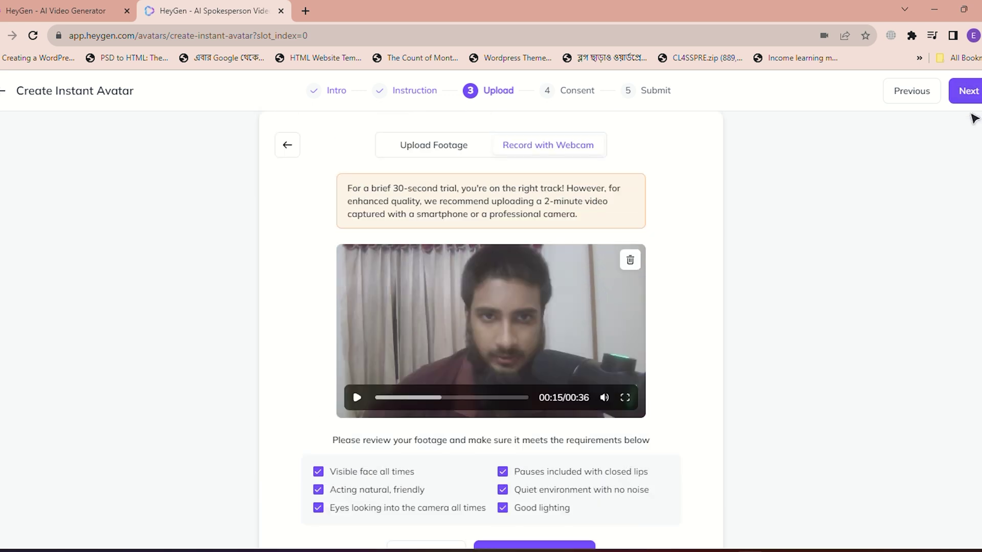
scroll(816, 195, "down", 3)
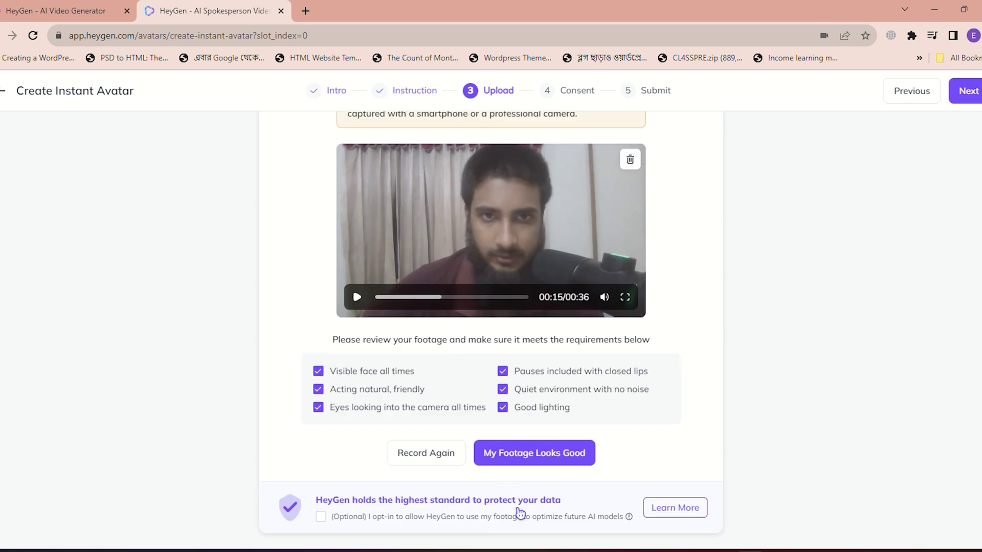
left_click(558, 457)
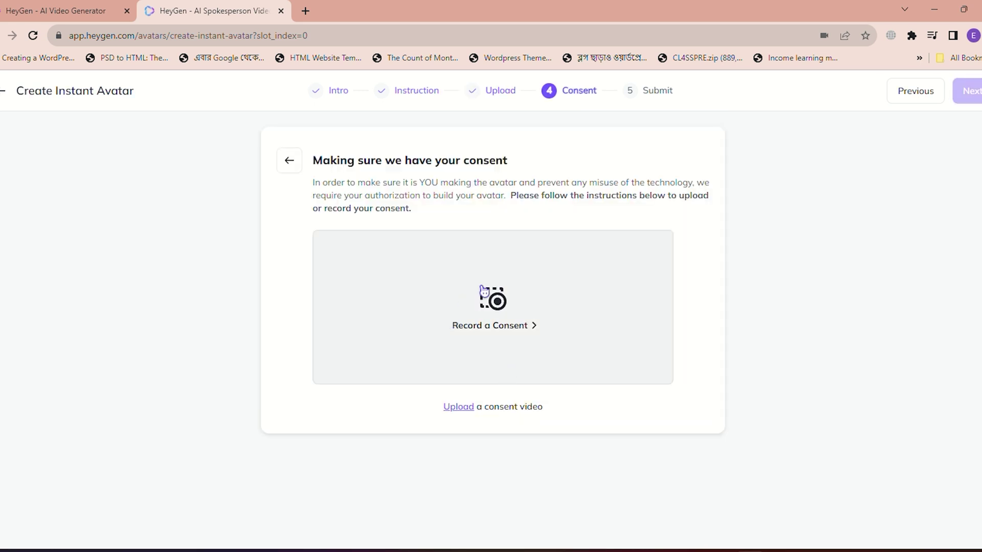
- Record a consent video reading the English authorization script, finish the recording and approve it
left_click(518, 333)
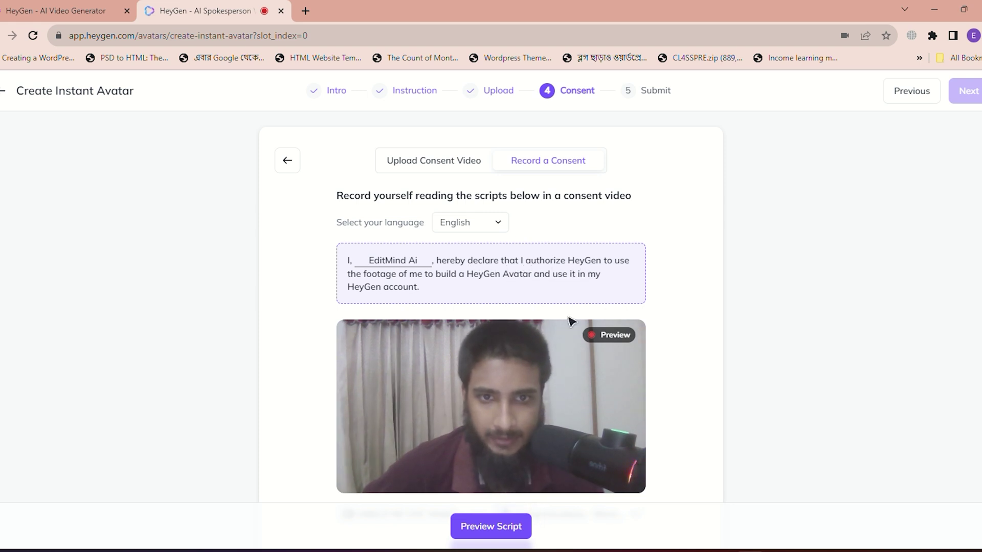
scroll(512, 303, "down", 1)
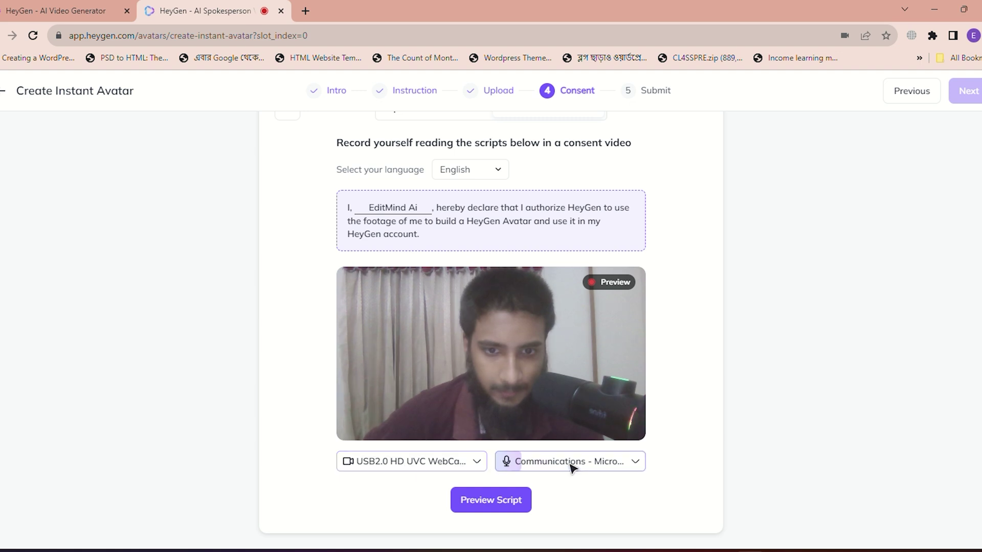
left_click(502, 507)
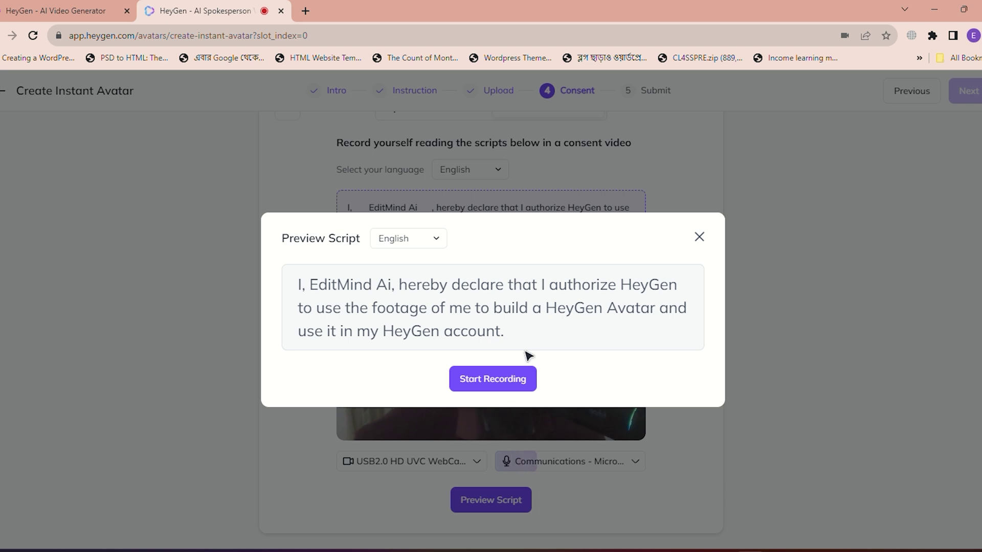
left_click(517, 389)
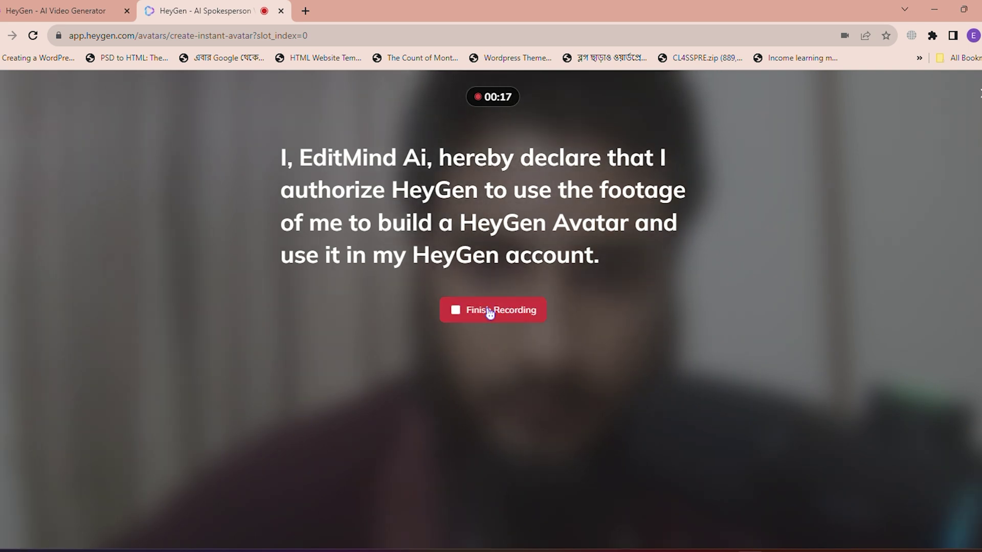
left_click(488, 311)
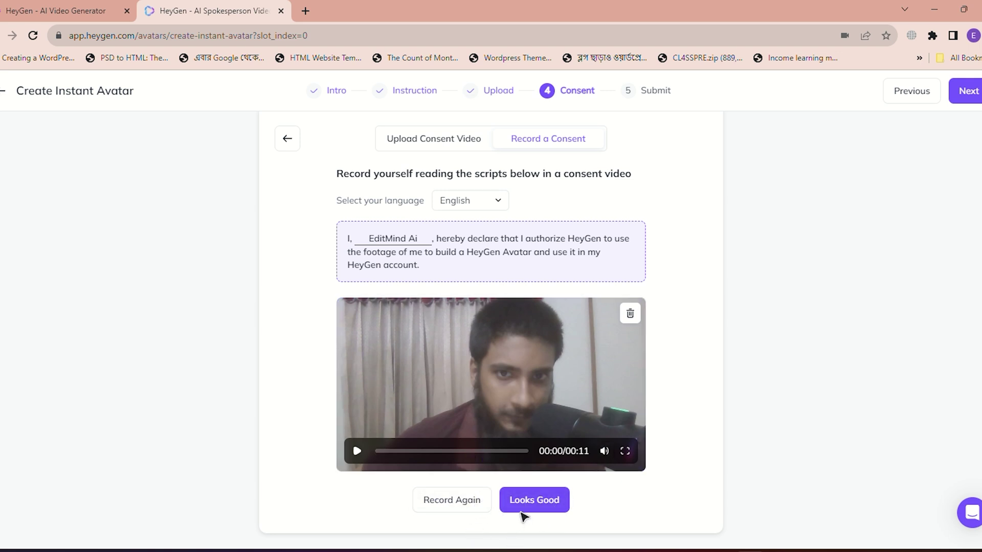
left_click(536, 506)
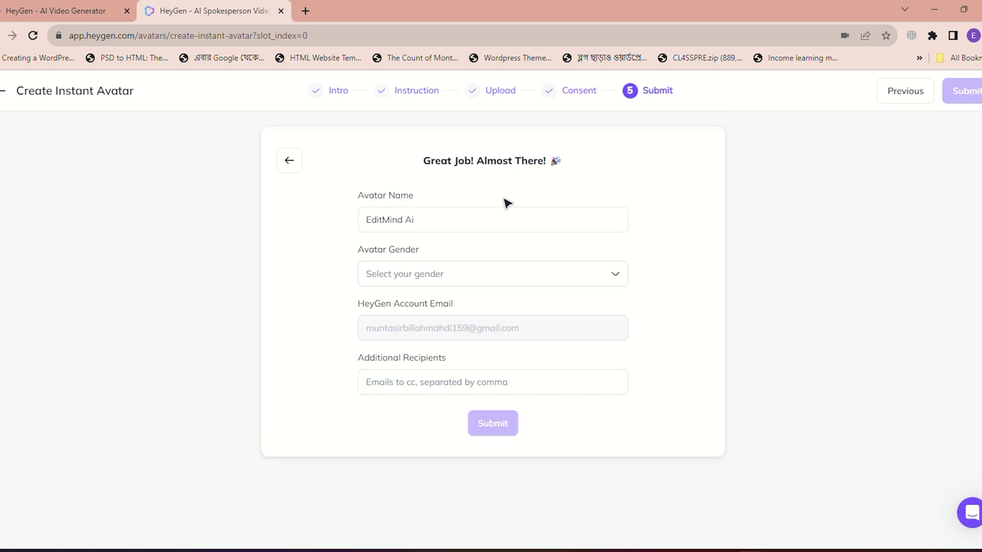
- Set the avatar gender to Male, submit the footage for processing and return to the avatar overview
left_click(383, 215)
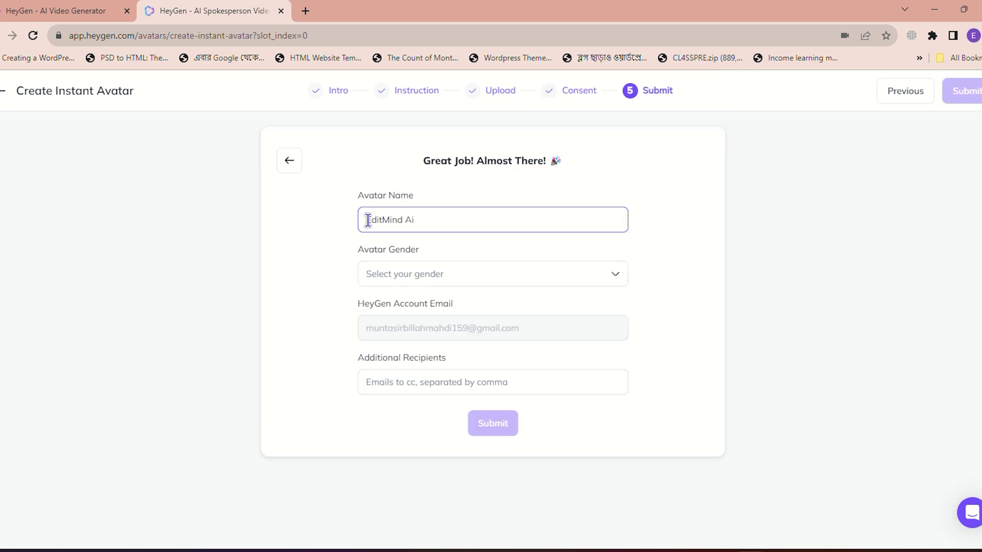
left_click(473, 274)
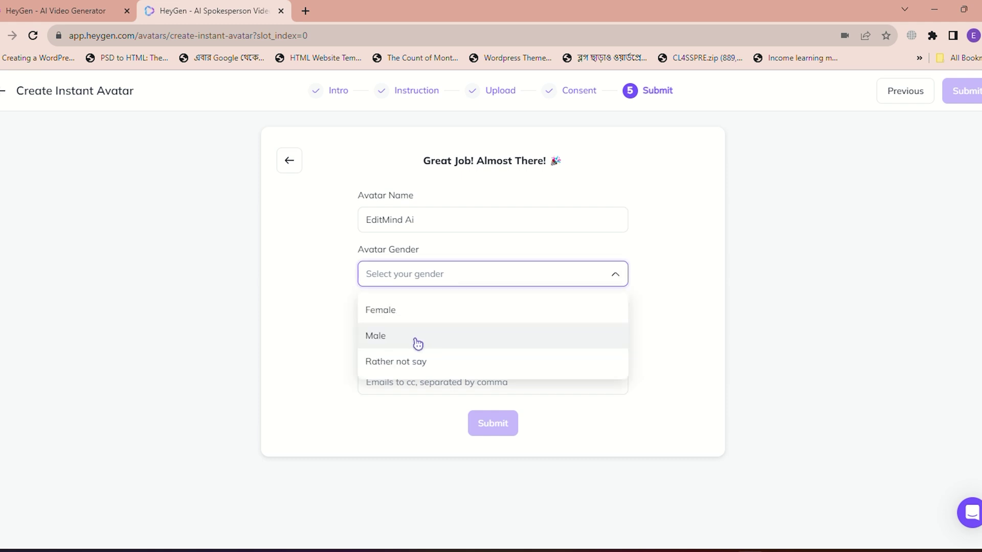
left_click(396, 338)
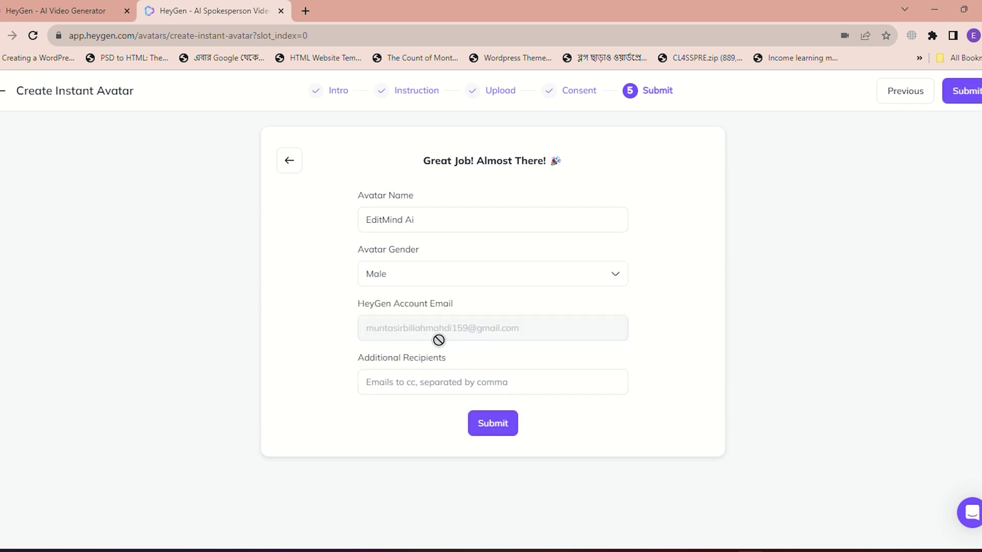
left_click(464, 379)
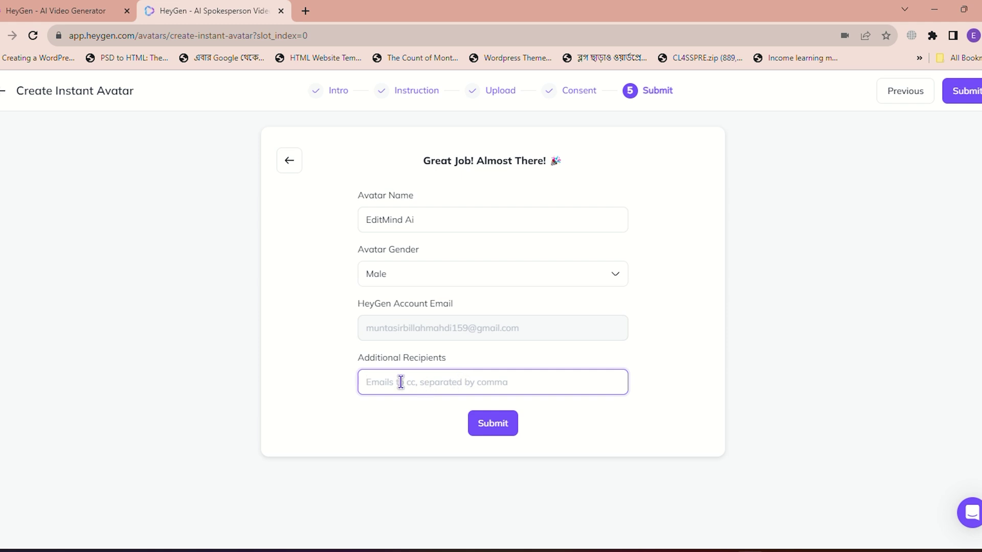
left_click(491, 428)
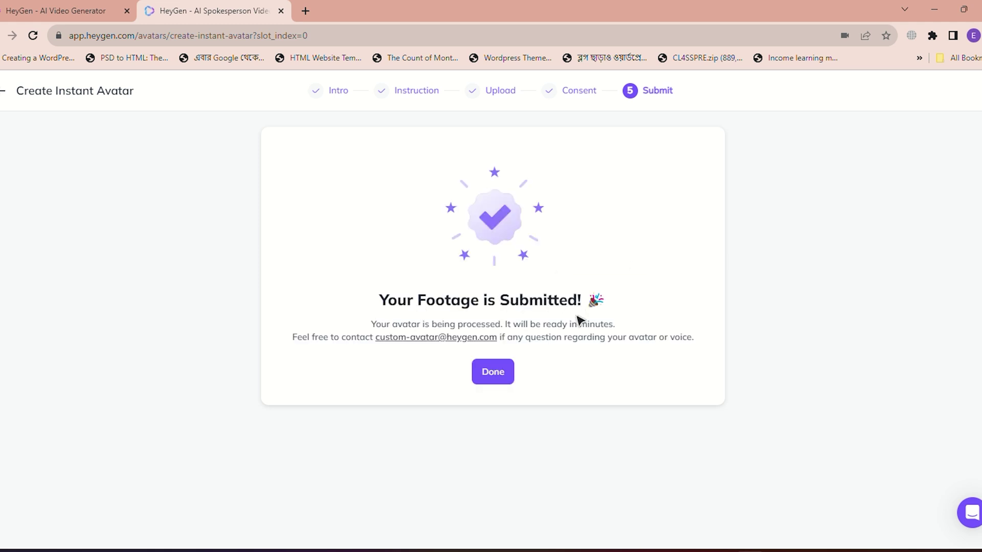
left_click(504, 378)
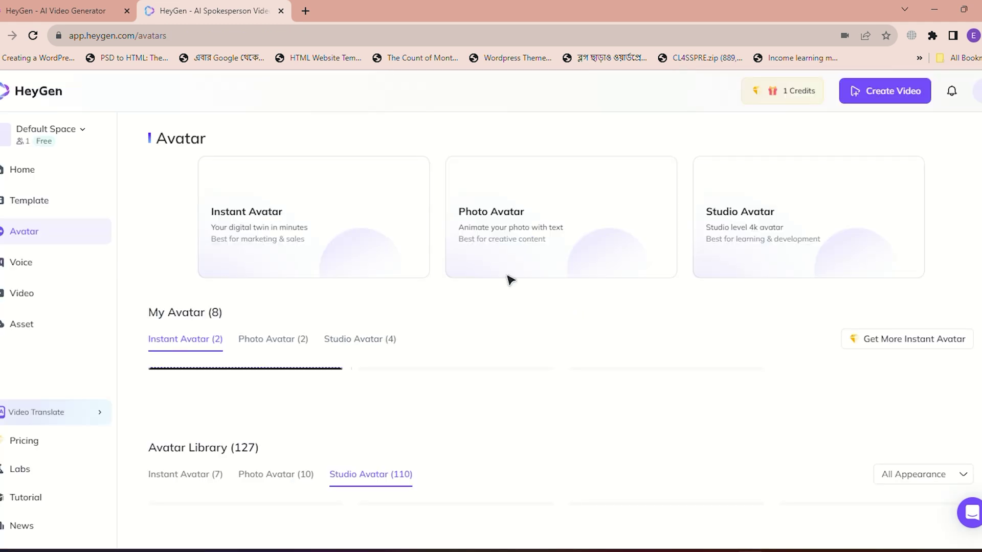
- Check out the new EditMind Ai instant avatar and advance through its introduction to the Instant Avatar pro-tips
scroll(508, 266, "down", 1)
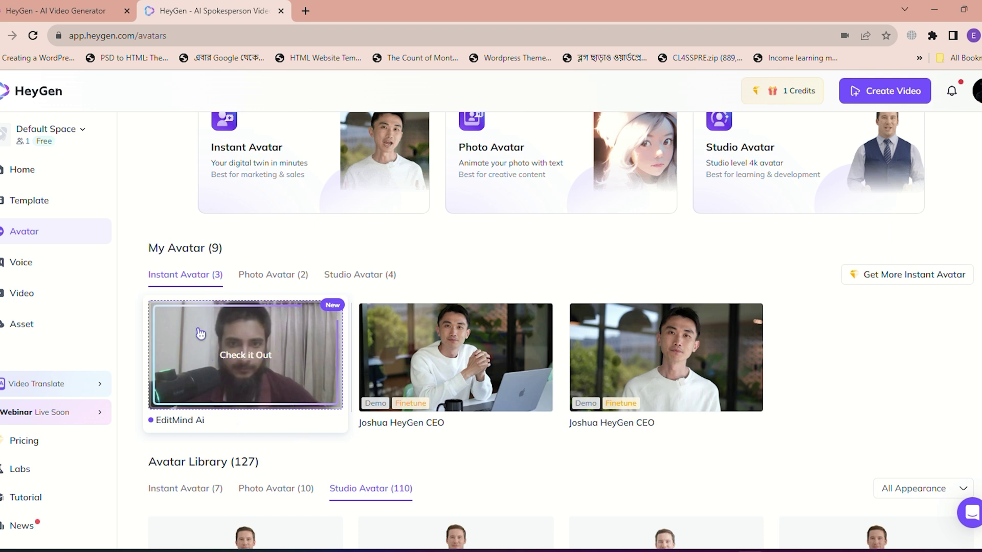
left_click(260, 363)
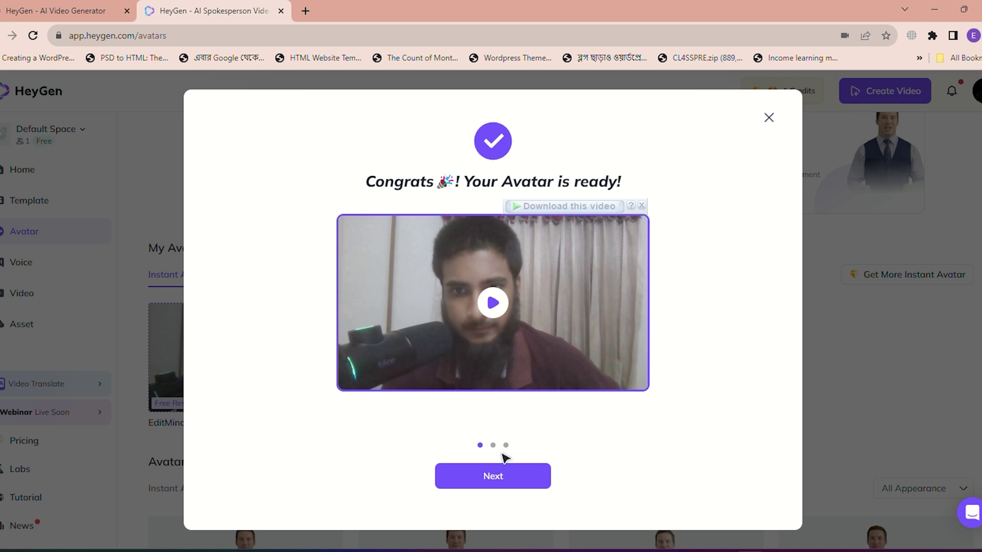
left_click(493, 485)
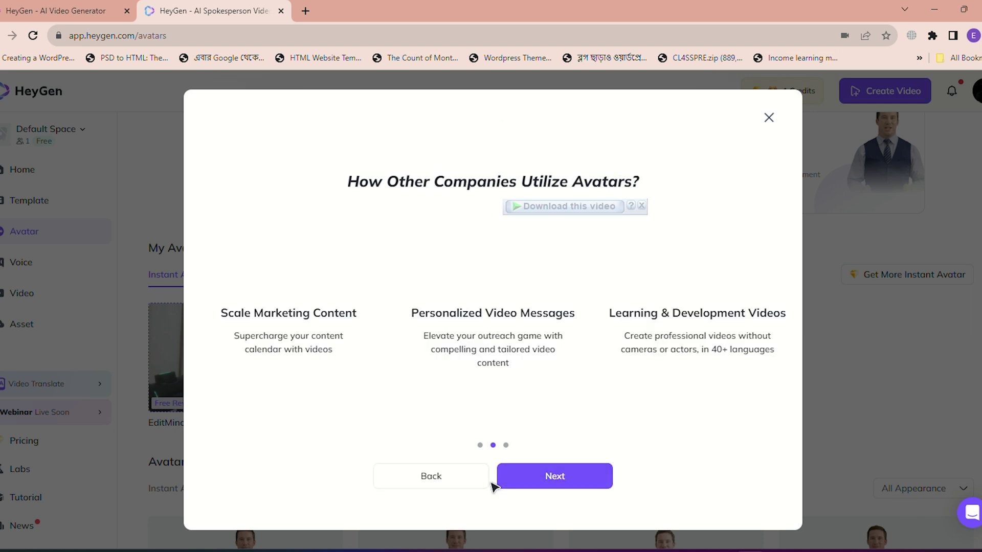
left_click(545, 485)
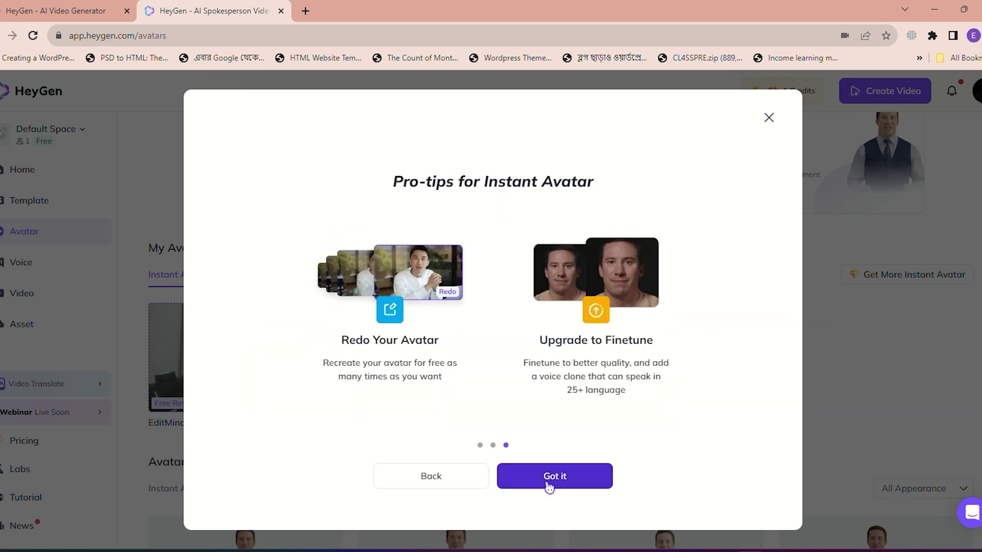